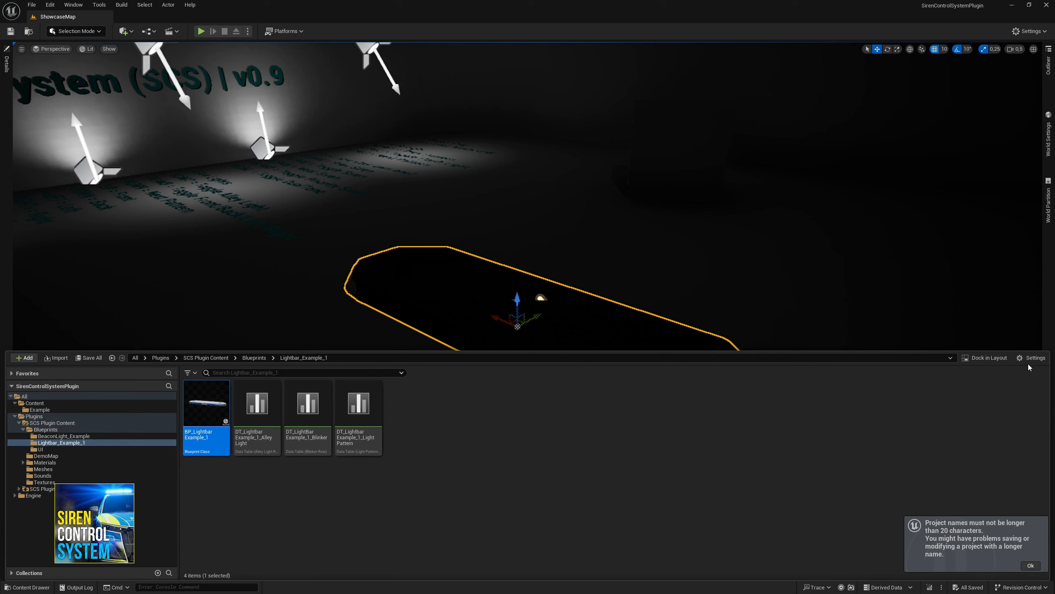
Check that plugin content display is enabled and open the Sounds folder inside SCS Plugin Content.
{"action": "left_click", "coordinate": [1032, 360]}
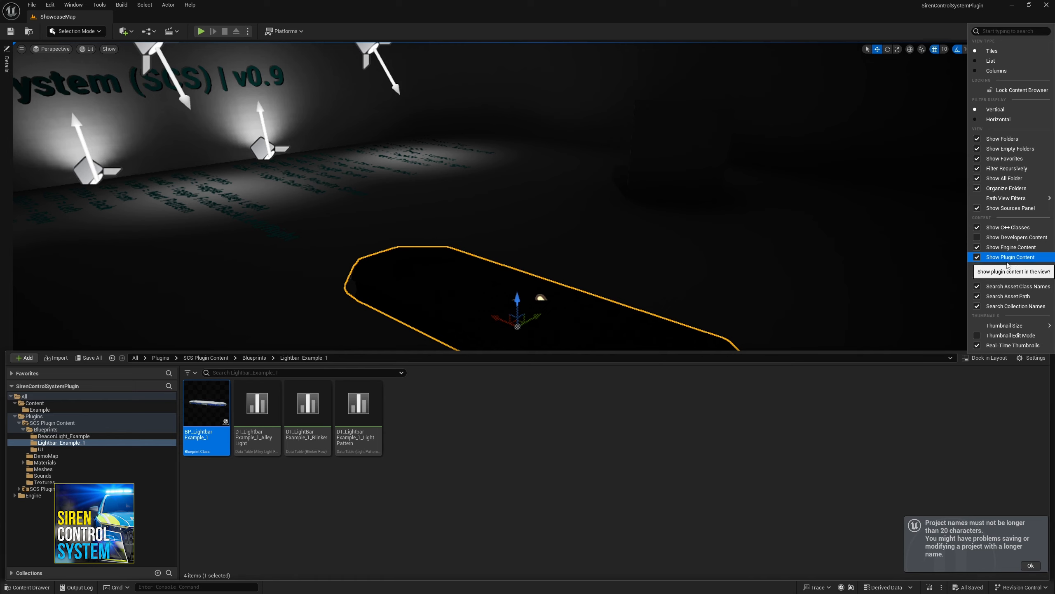
{"action": "left_click", "coordinate": [568, 445]}
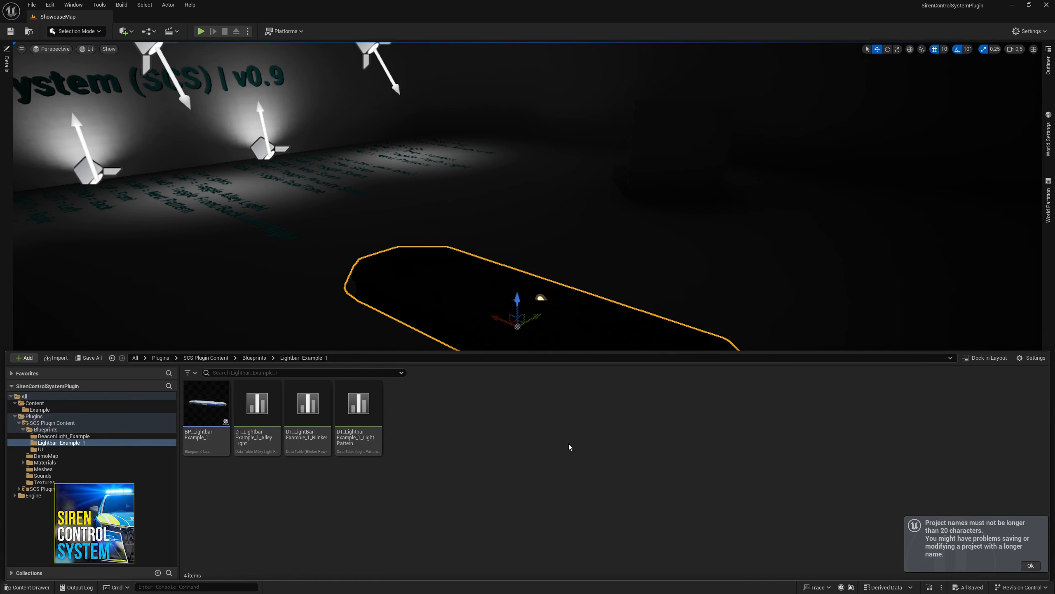
{"action": "left_click", "coordinate": [34, 416]}
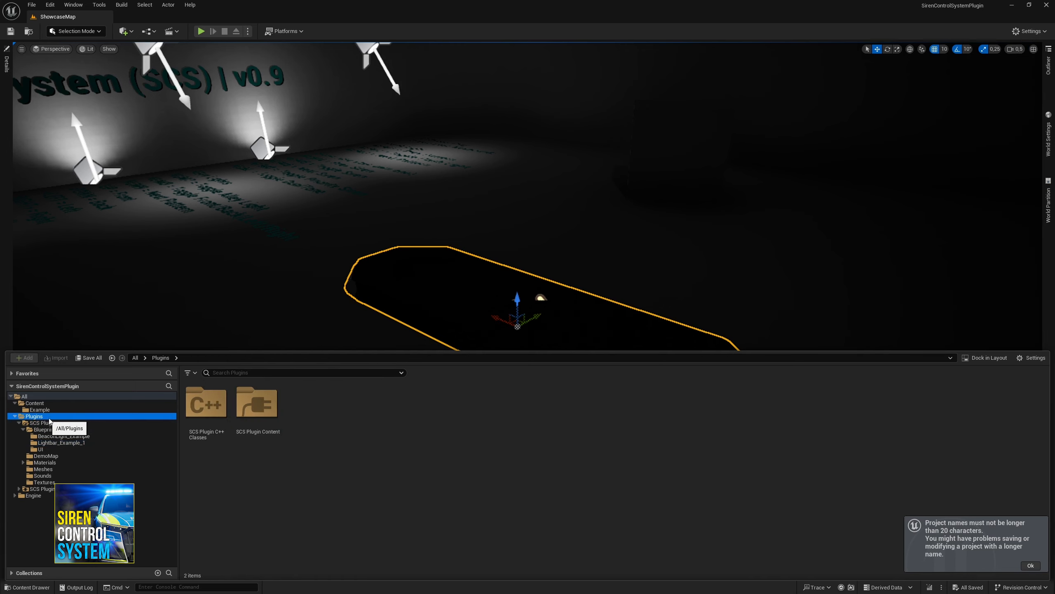
{"action": "double_click", "coordinate": [265, 433]}
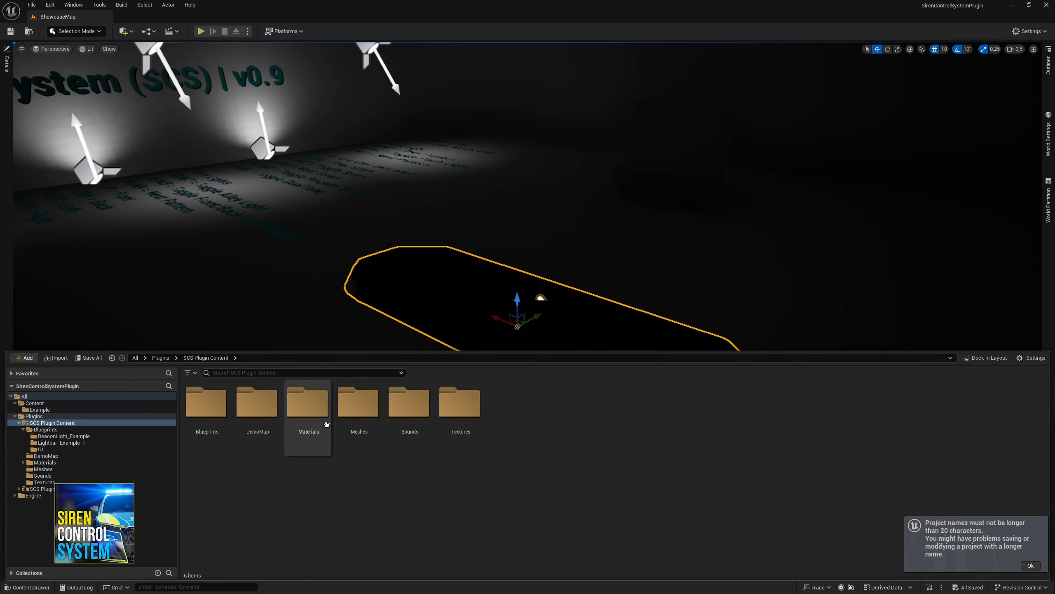
{"action": "double_click", "coordinate": [411, 420]}
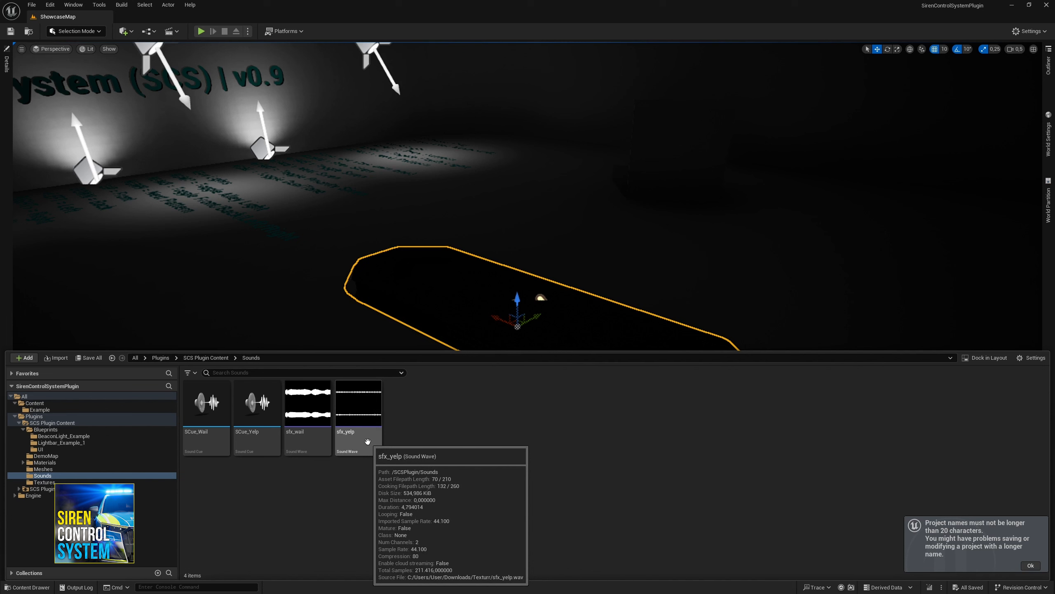
Check the Create Cue action for sfx_yelp, and examine SCue_Yelp's volume, attenuation and wave player Looping settings.
{"action": "right_click", "coordinate": [367, 438]}
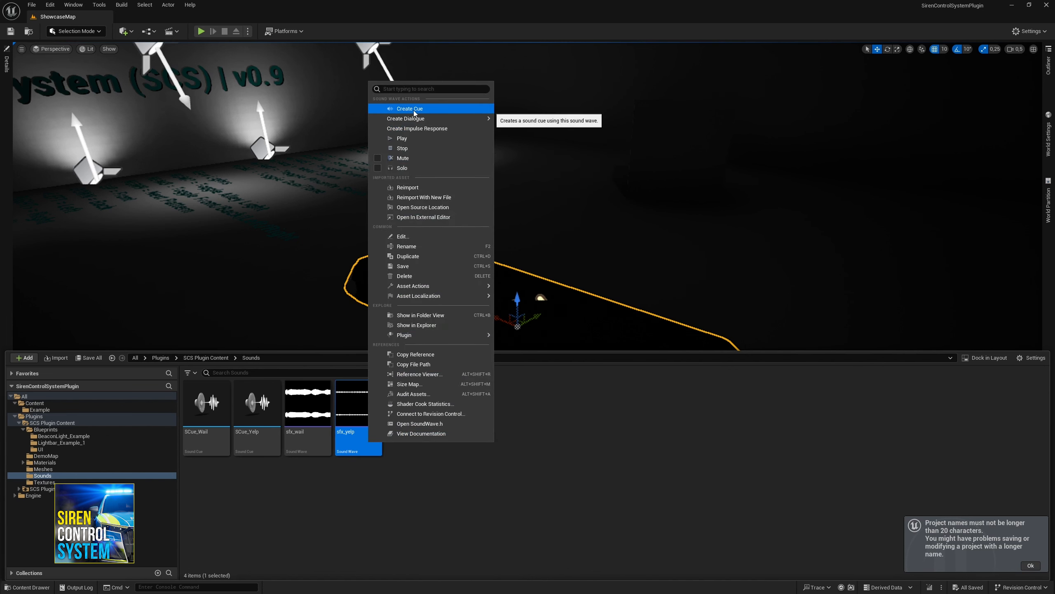
{"action": "left_click", "coordinate": [251, 461]}
{"action": "double_click", "coordinate": [243, 444]}
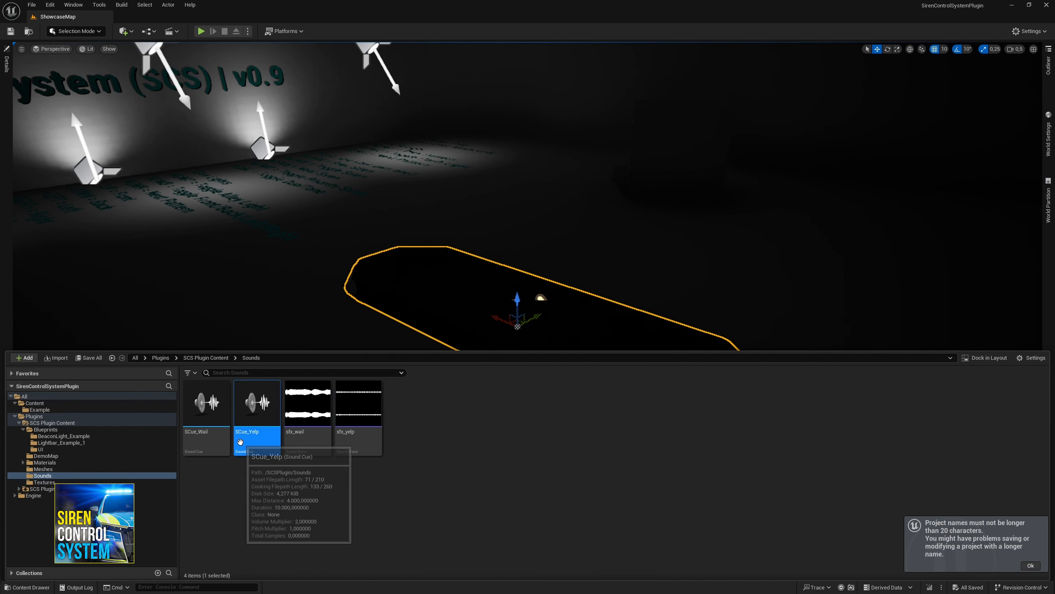
{"action": "double_click", "coordinate": [399, 104]}
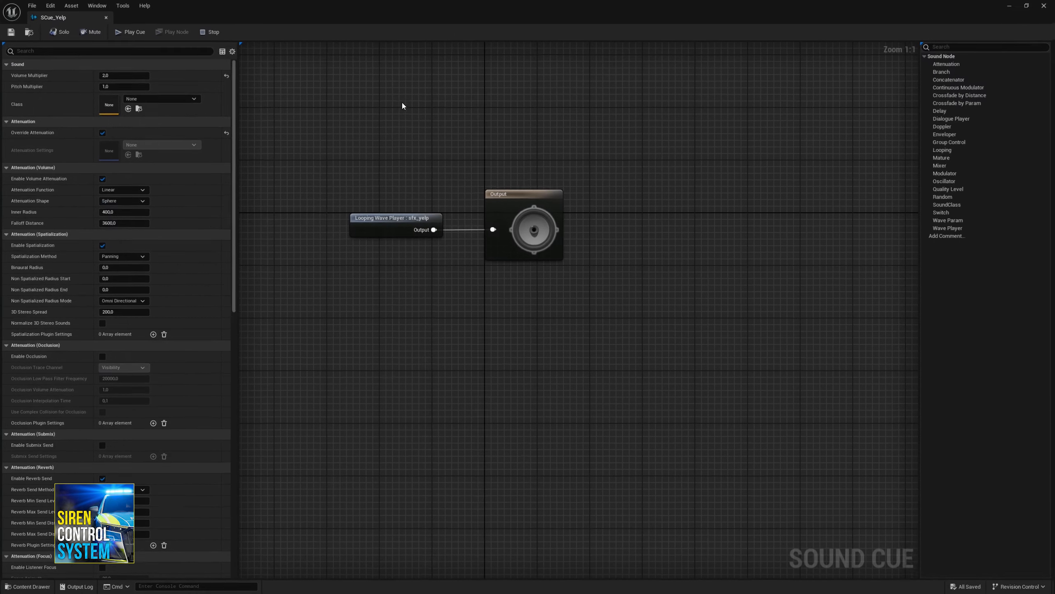
{"action": "right_click_drag", "start_coordinate": [402, 102], "coordinate": [409, 149]}
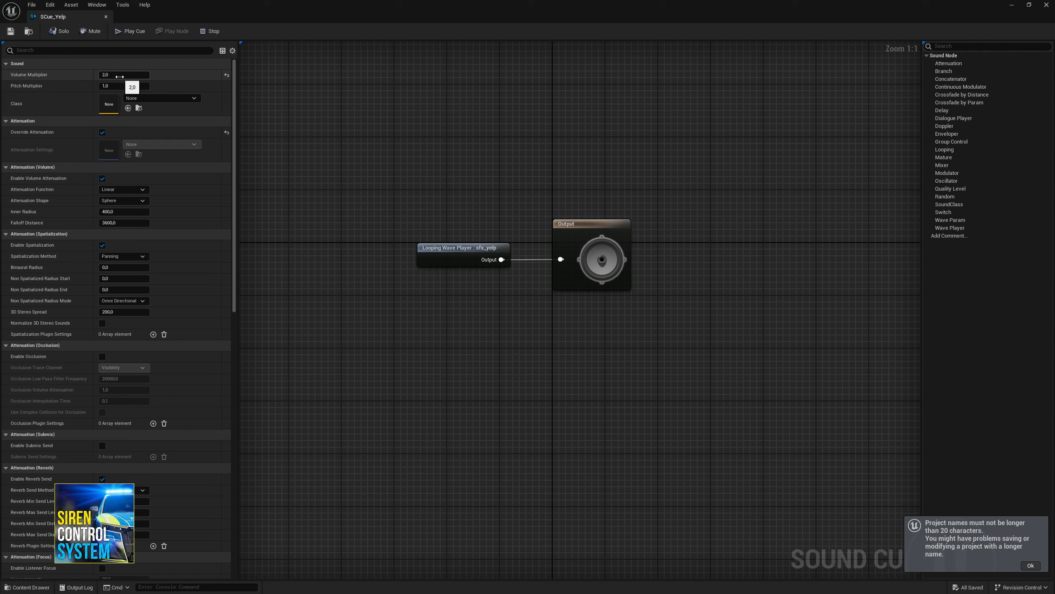
{"action": "left_click", "coordinate": [445, 263]}
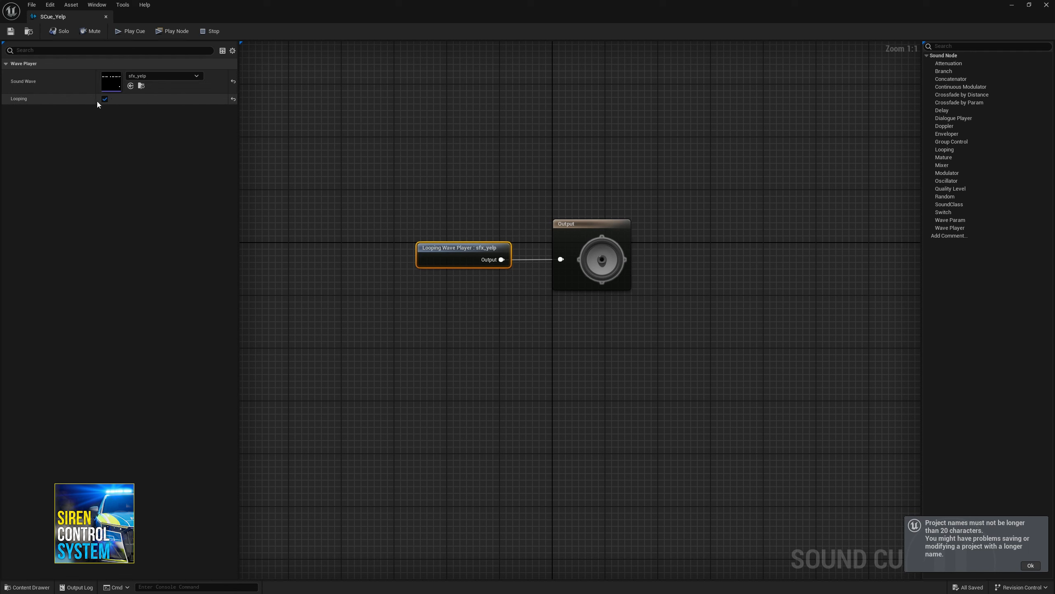
{"action": "left_click", "coordinate": [1047, 4]}
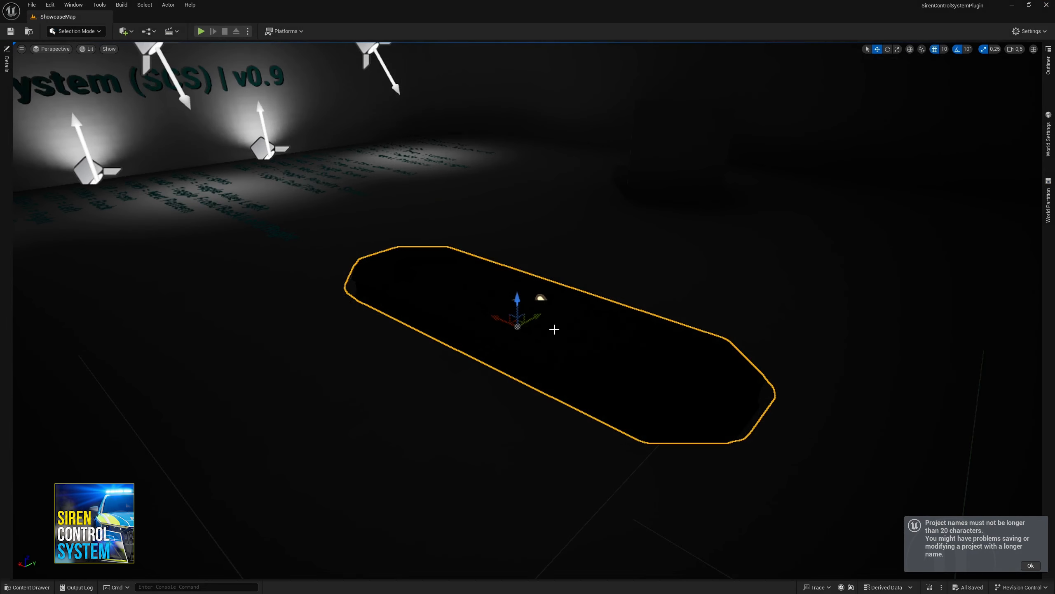
Open the BP_LightbarExample_1 blueprint from the plugin's Blueprints/Lightbar_Example_1 folder.
{"action": "left_click", "coordinate": [25, 587]}
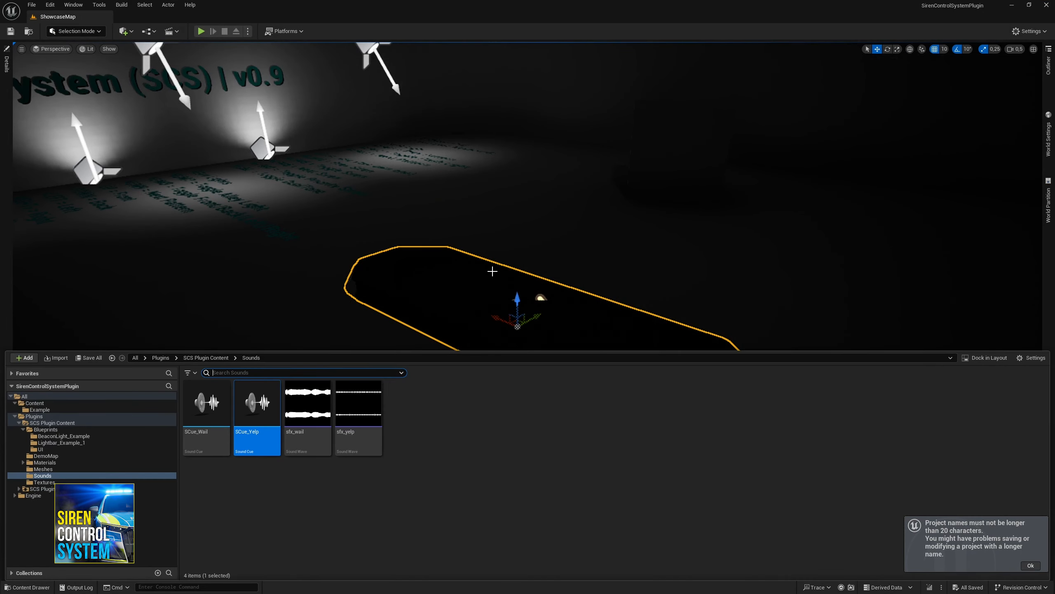
{"action": "left_click", "coordinate": [211, 359]}
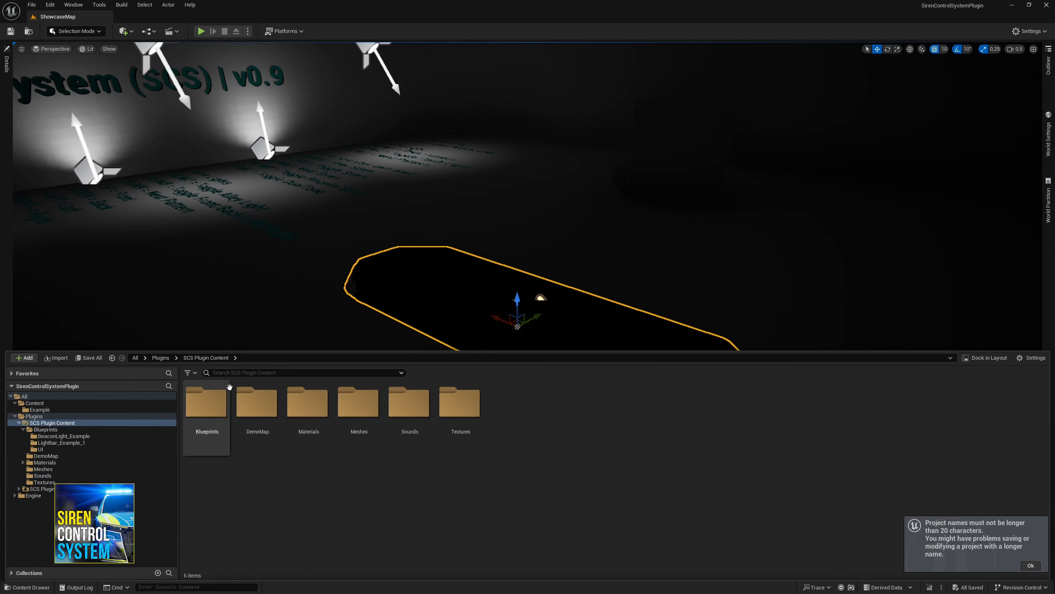
{"action": "double_click", "coordinate": [220, 417]}
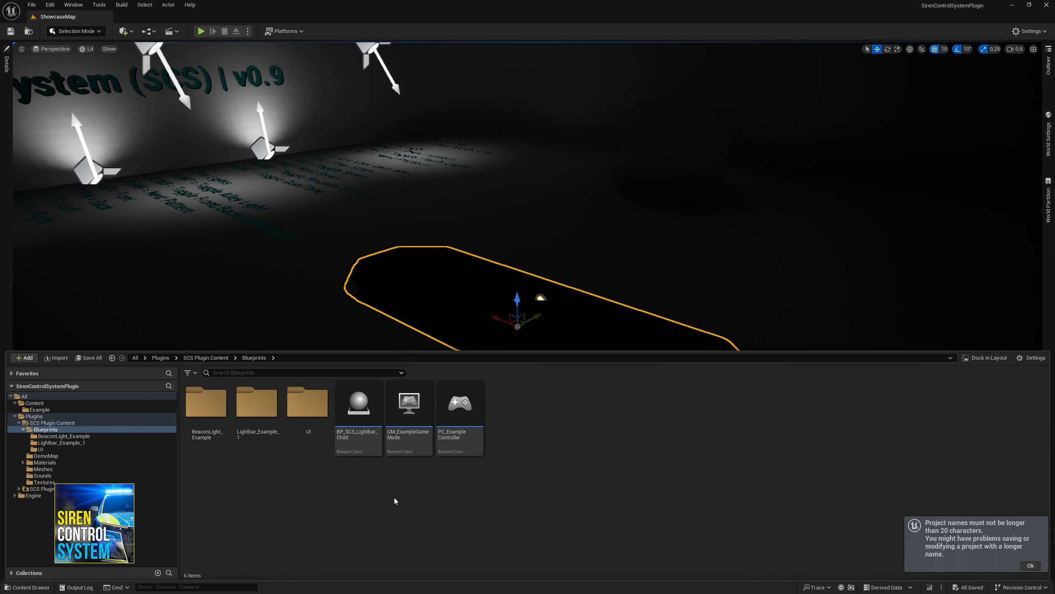
{"action": "left_click", "coordinate": [261, 436]}
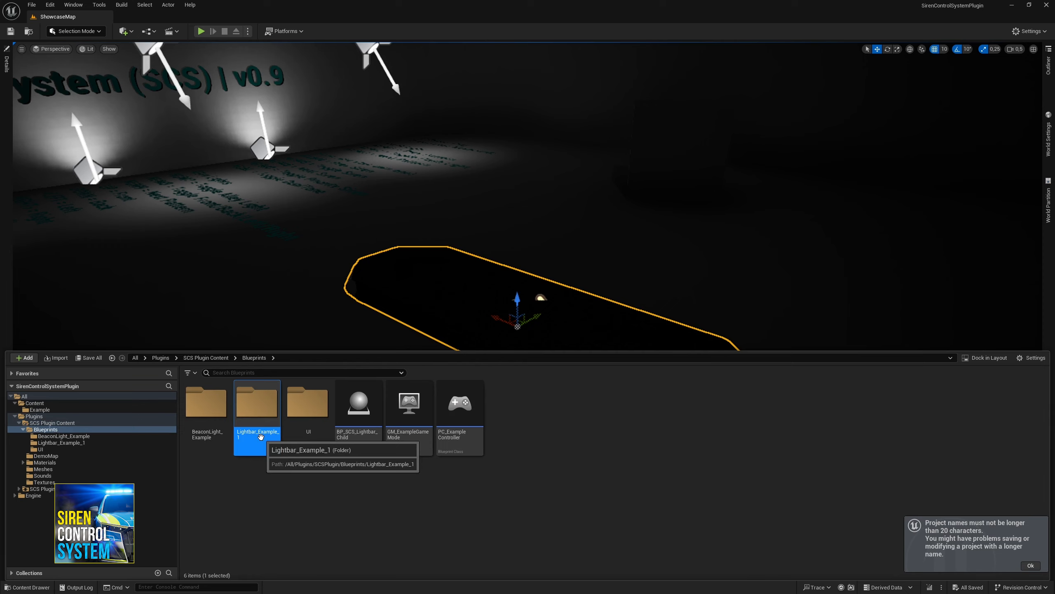
{"action": "double_click", "coordinate": [261, 436]}
{"action": "left_click", "coordinate": [217, 416]}
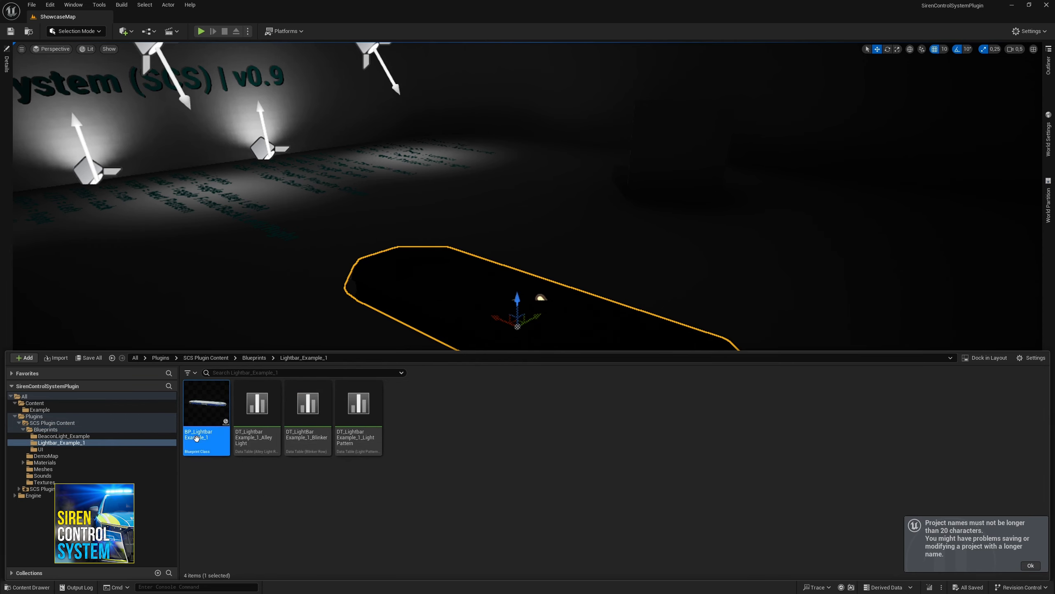
{"action": "double_click", "coordinate": [217, 415]}
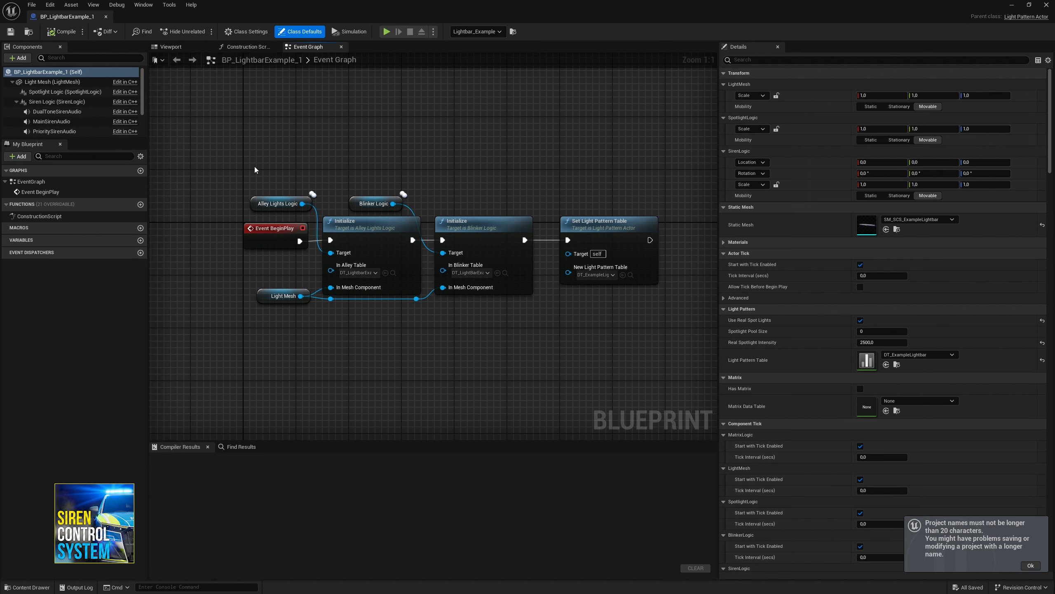
Examine the lightbar blueprint's class defaults in the Siren section, including the Siren Sound Cues array and the Priority and Dual Tone Siren IDs.
{"action": "left_click", "coordinate": [81, 73]}
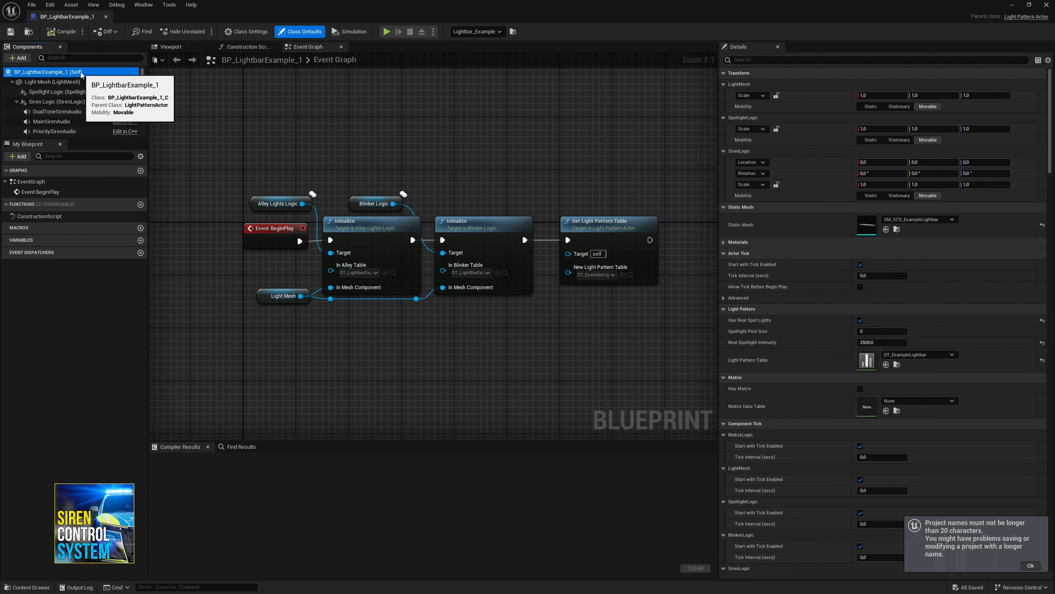
{"action": "left_click", "coordinate": [289, 34]}
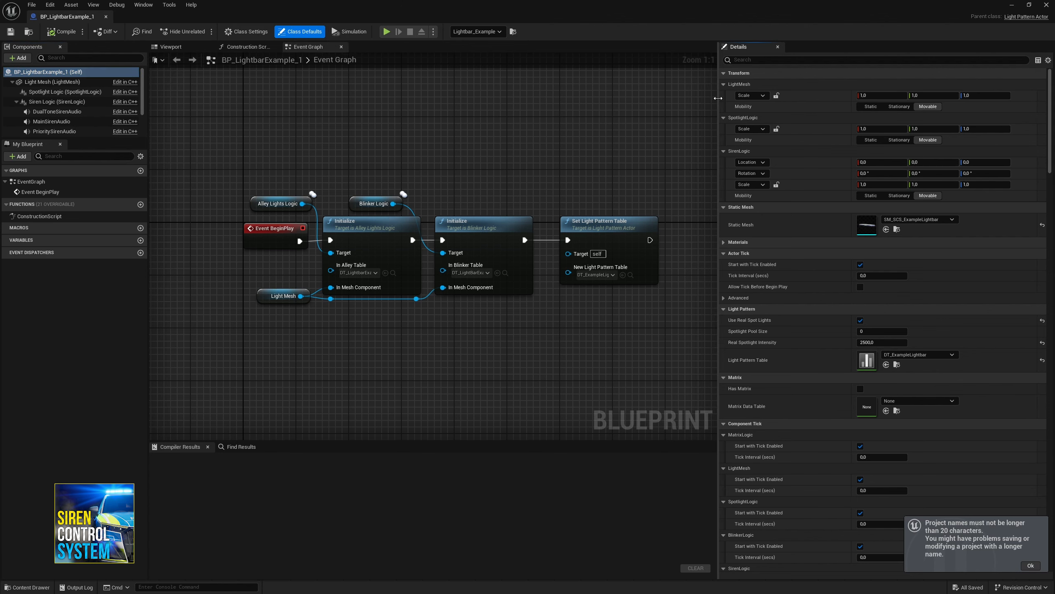
{"action": "left_click_drag", "start_coordinate": [719, 97], "coordinate": [521, 99]}
{"action": "scroll", "coordinate": [689, 142], "scroll_direction": "down", "scroll_amount": 10}
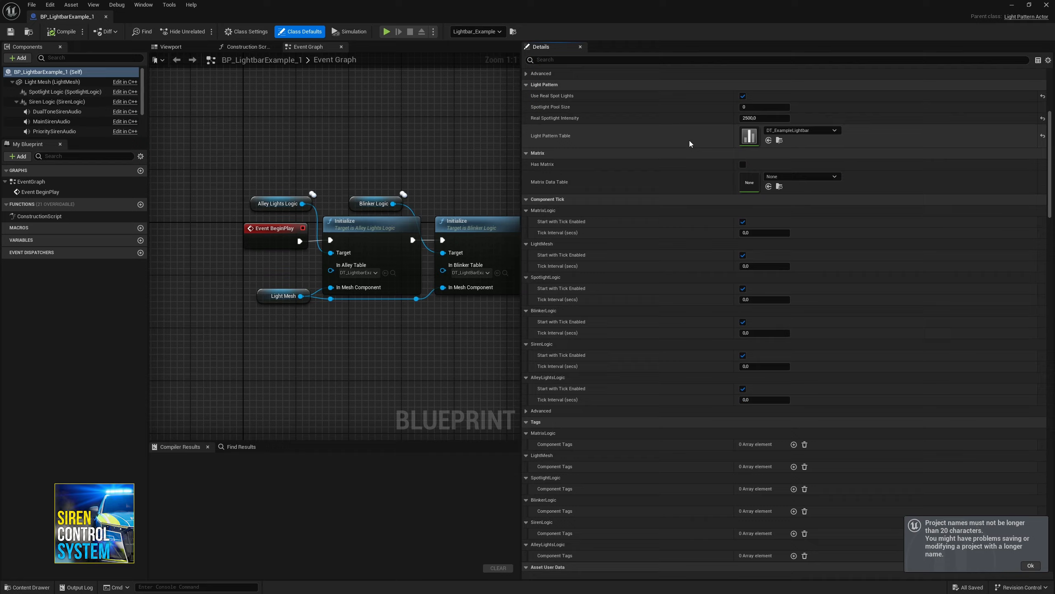
{"action": "scroll", "coordinate": [690, 144], "scroll_direction": "down", "scroll_amount": 20}
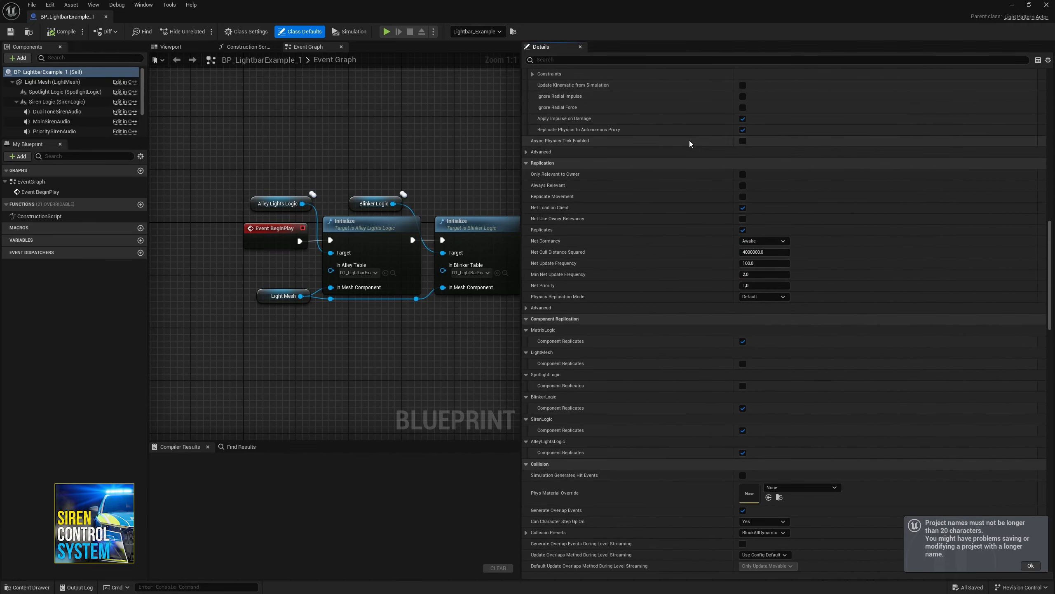
{"action": "scroll", "coordinate": [689, 142], "scroll_direction": "down", "scroll_amount": 20}
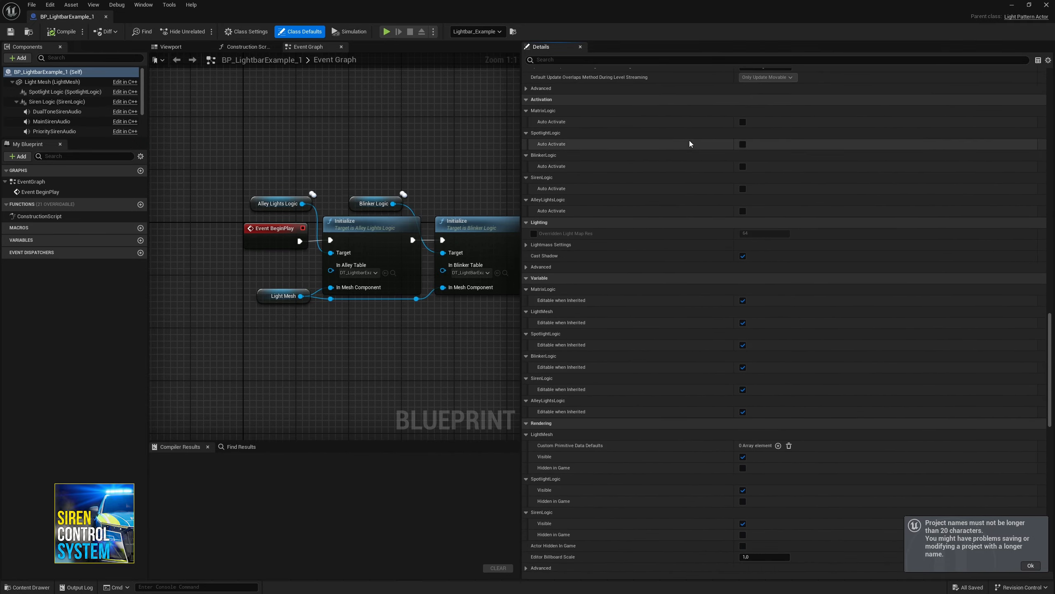
{"action": "scroll", "coordinate": [690, 144], "scroll_direction": "down", "scroll_amount": 20}
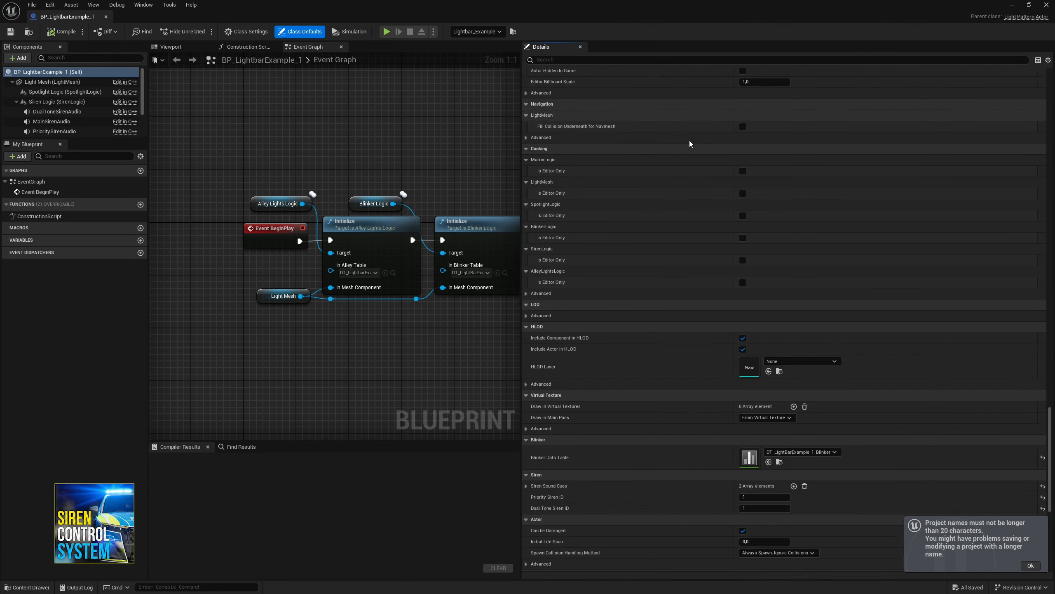
{"action": "scroll", "coordinate": [689, 144], "scroll_direction": "down", "scroll_amount": 12}
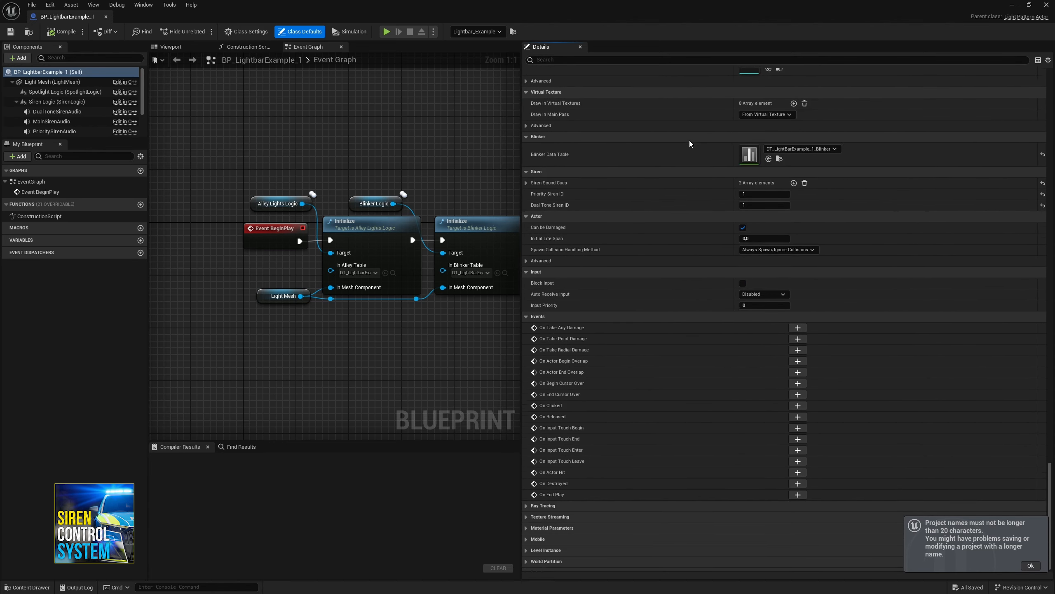
{"action": "scroll", "coordinate": [690, 143], "scroll_direction": "down", "scroll_amount": 1}
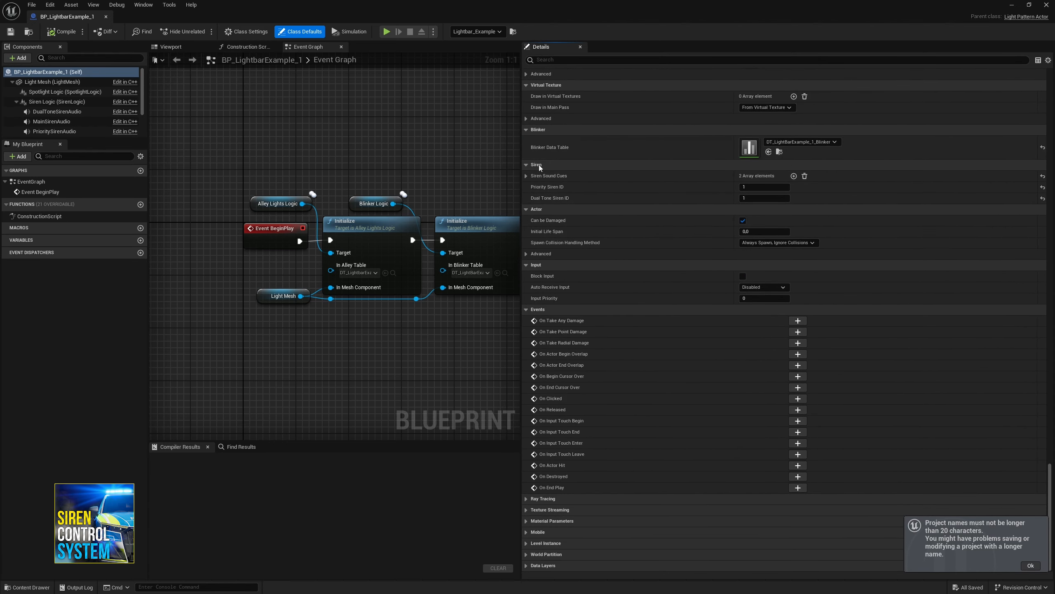
{"action": "left_click", "coordinate": [545, 176]}
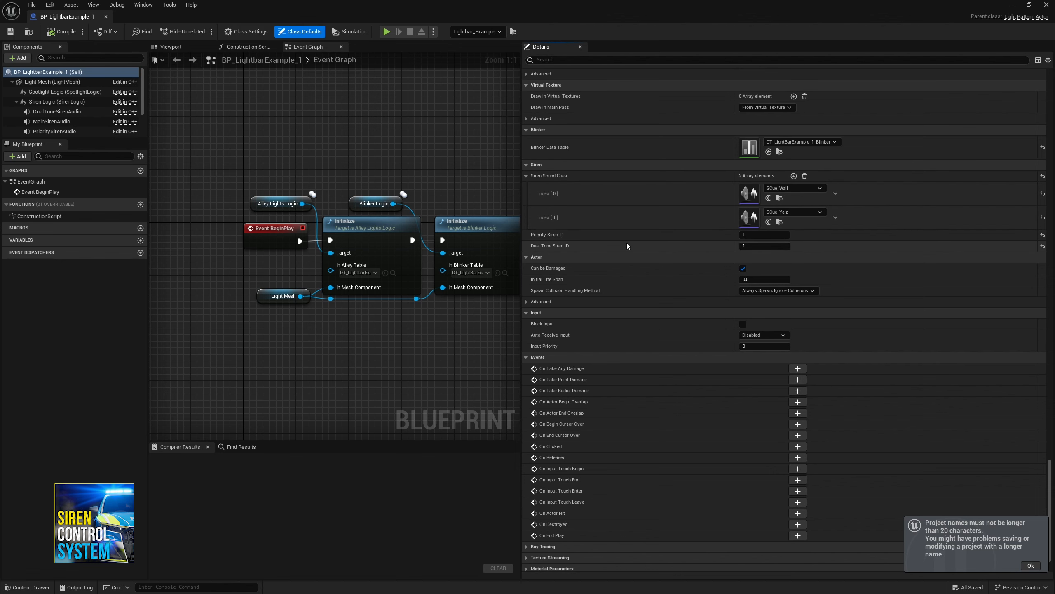
Compile and save the BP_LightbarExample_1 blueprint, and start a play session in the ShowcaseMap level.
{"action": "left_click_drag", "start_coordinate": [522, 114], "coordinate": [777, 114]}
{"action": "left_click", "coordinate": [62, 32]}
{"action": "left_click", "coordinate": [10, 32]}
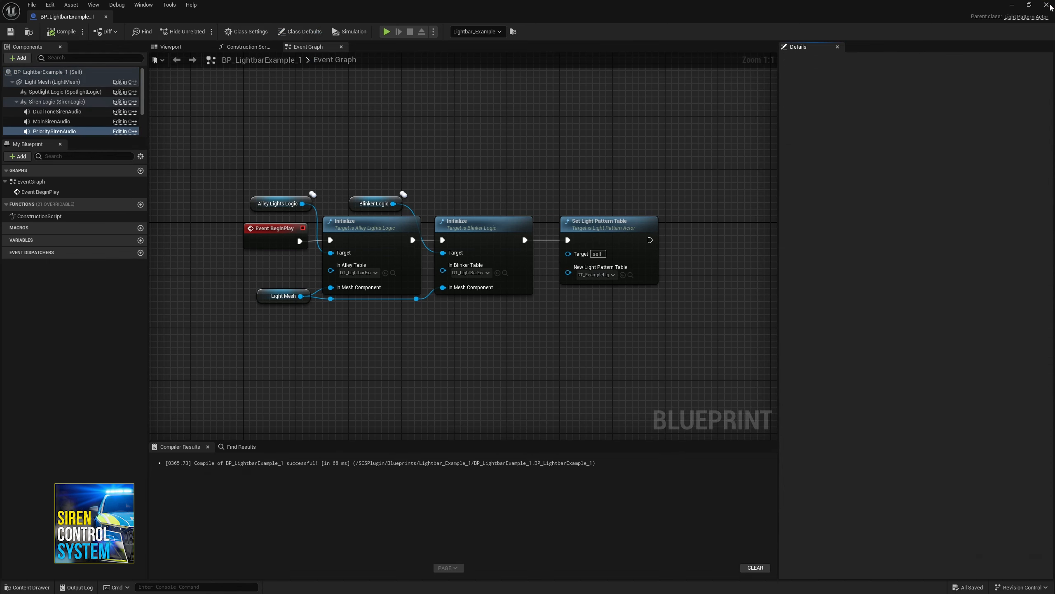
{"action": "left_click", "coordinate": [1046, 5]}
{"action": "left_click", "coordinate": [201, 32]}
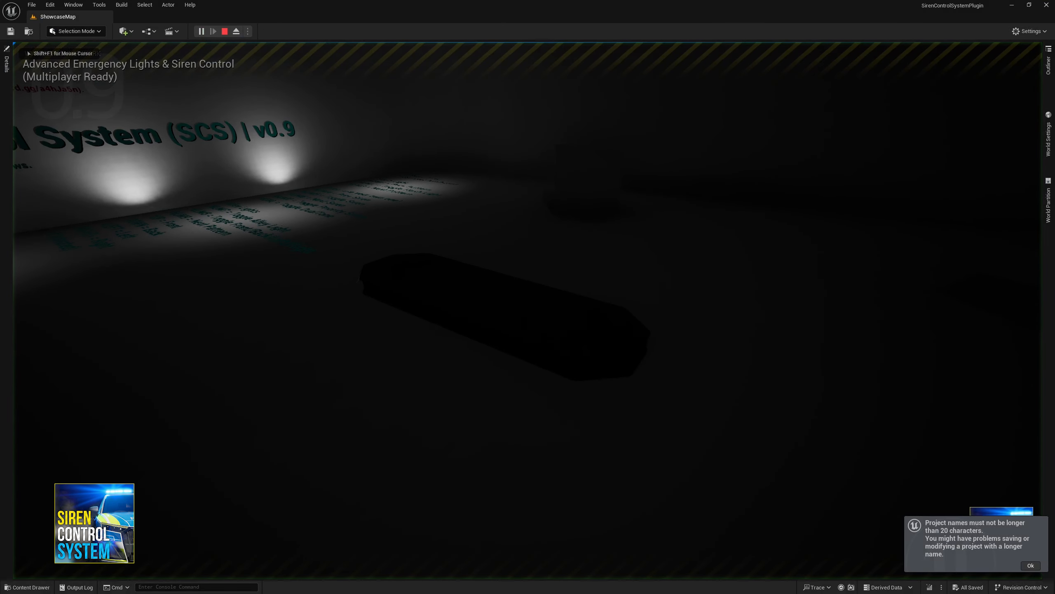